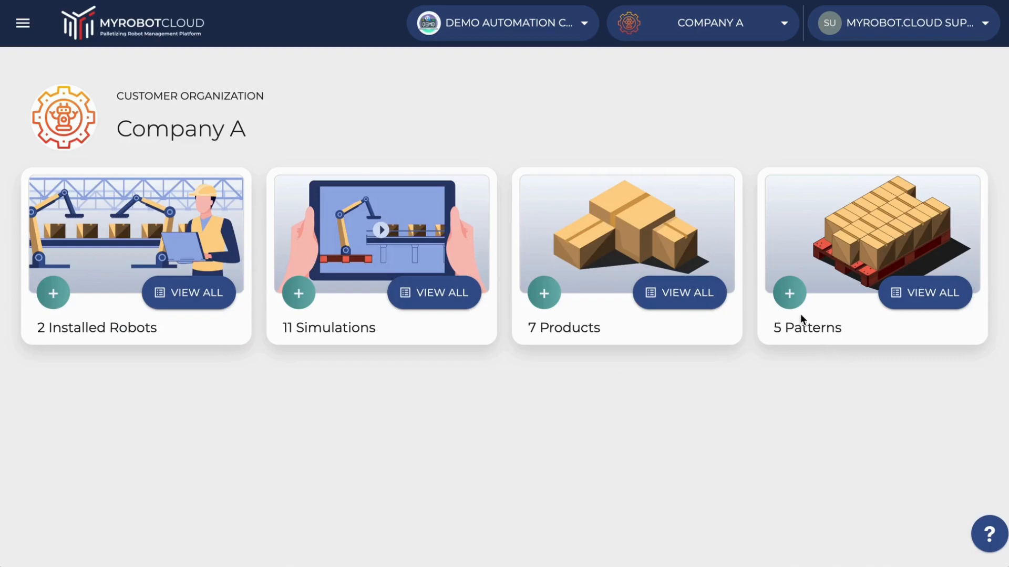
Start a new palletizing pattern for Company A and pick the product "Product Name" from the inventory.
click(789, 292)
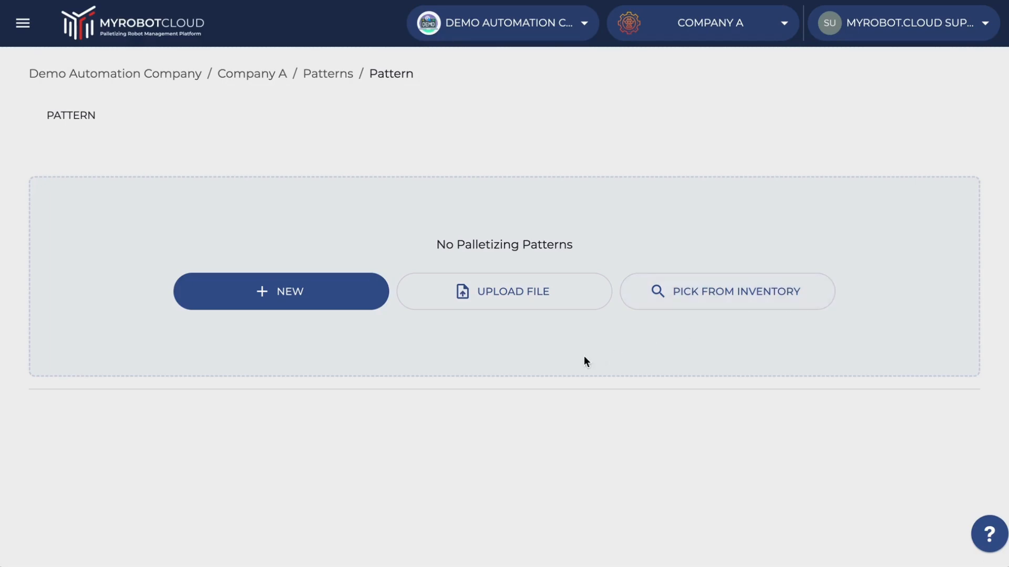
click(286, 304)
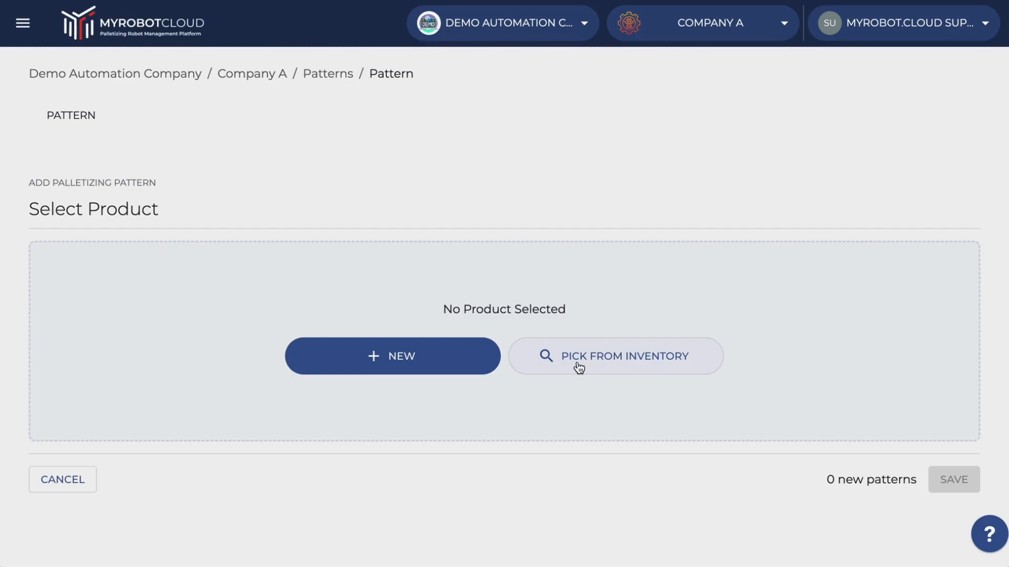
click(625, 368)
scroll(628, 340, down, 3)
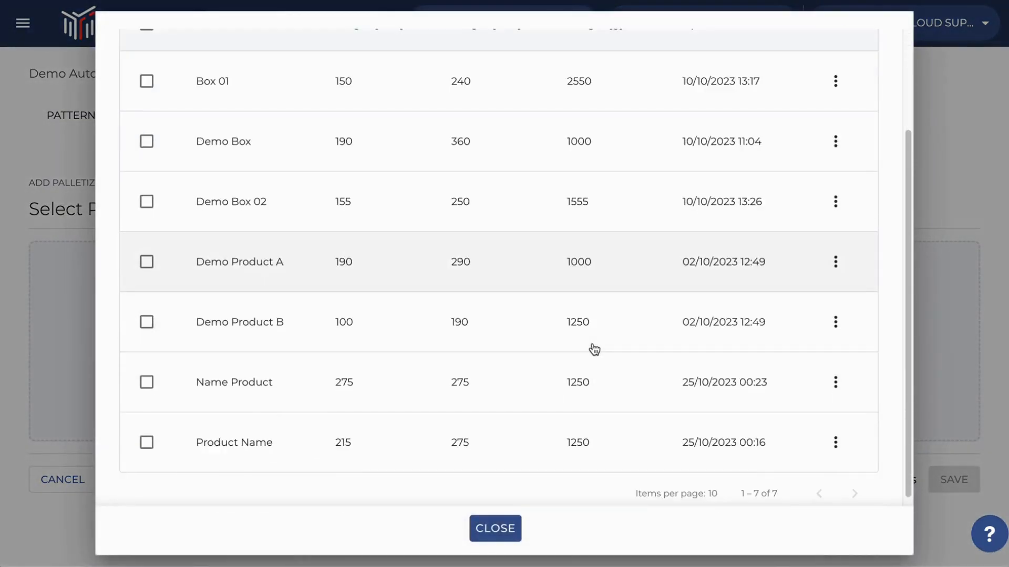
click(158, 443)
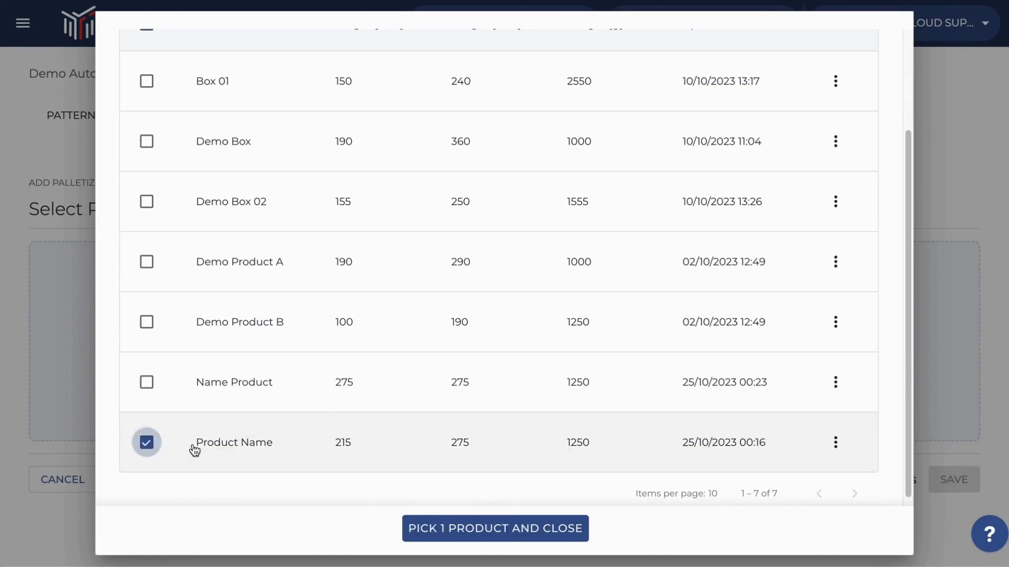
click(464, 533)
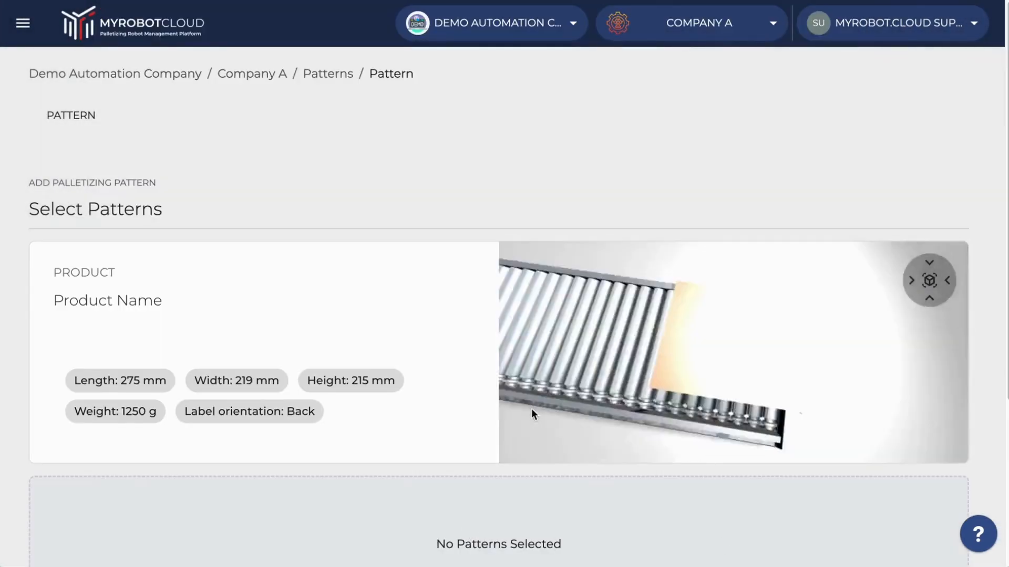
Add a new pattern for the selected product and inspect the suggested pallet stack from the front.
scroll(988, 340, down, 2)
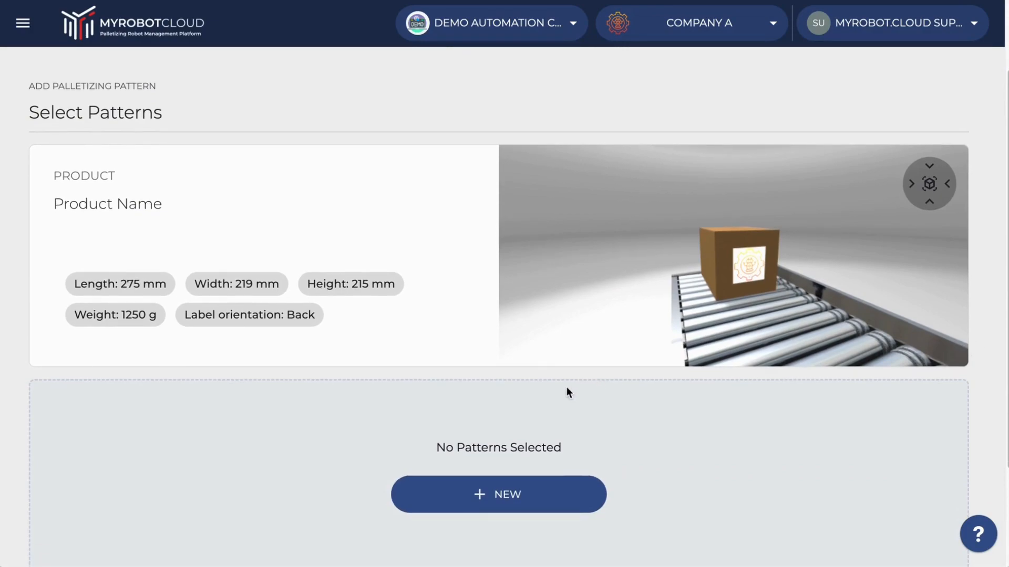
click(475, 495)
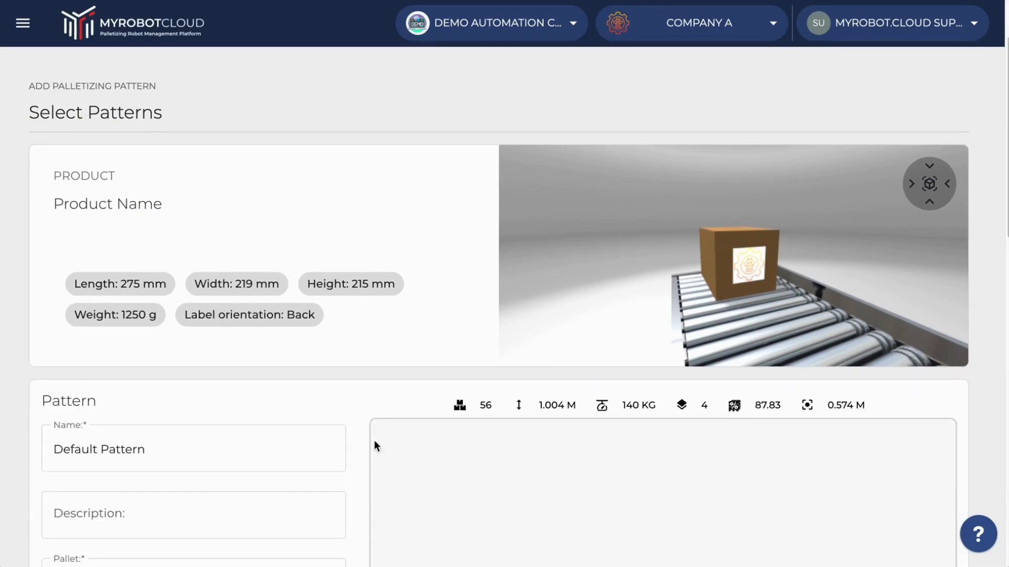
scroll(371, 391, down, 10)
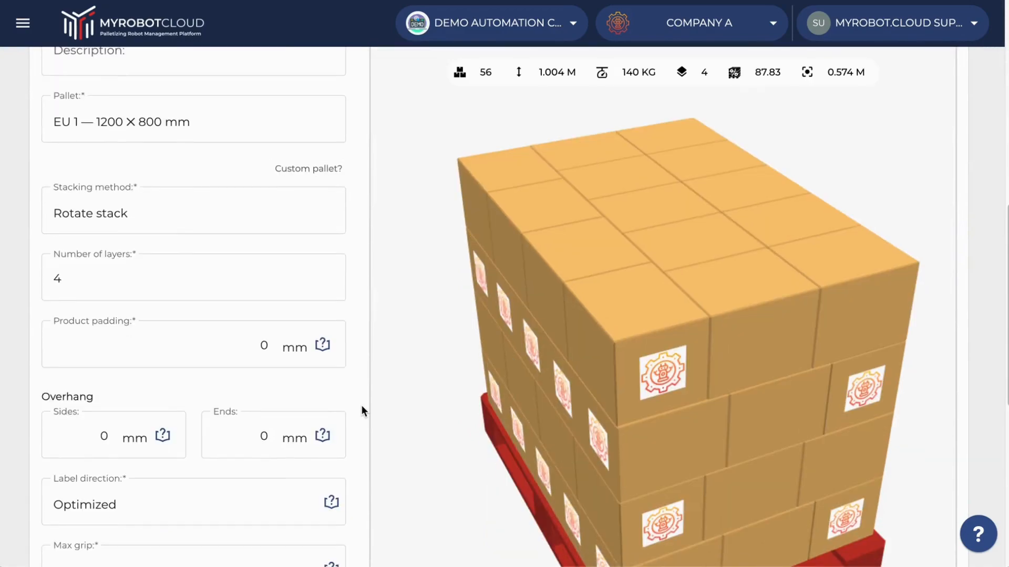
scroll(707, 362, down, 5)
drag(707, 363, 681, 293)
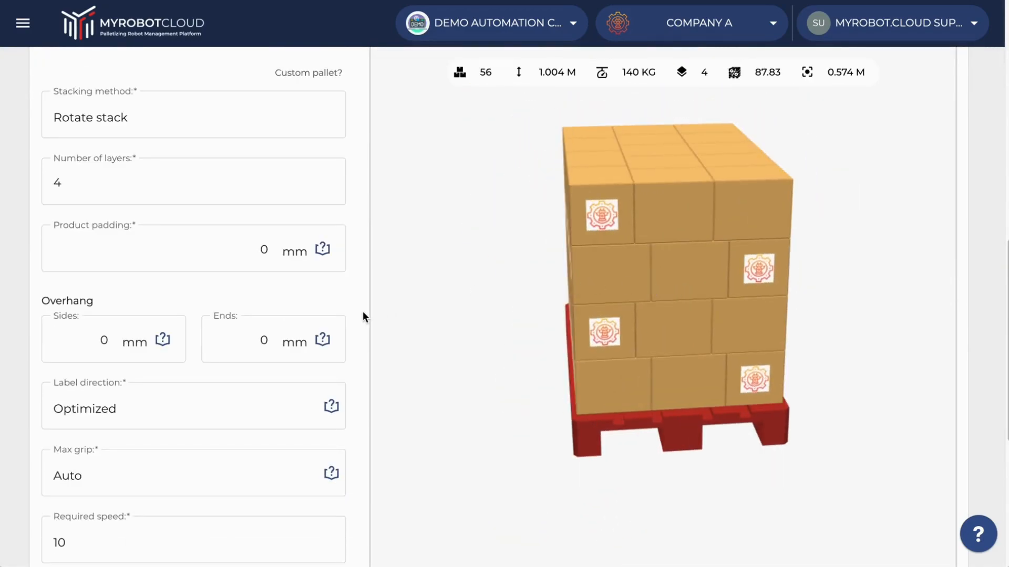
Choose the third suggested layout, Pattern 3, and inspect its stack and pallet statistics.
scroll(363, 315, down, 5)
click(766, 502)
scroll(963, 228, up, 4)
scroll(969, 241, down, 6)
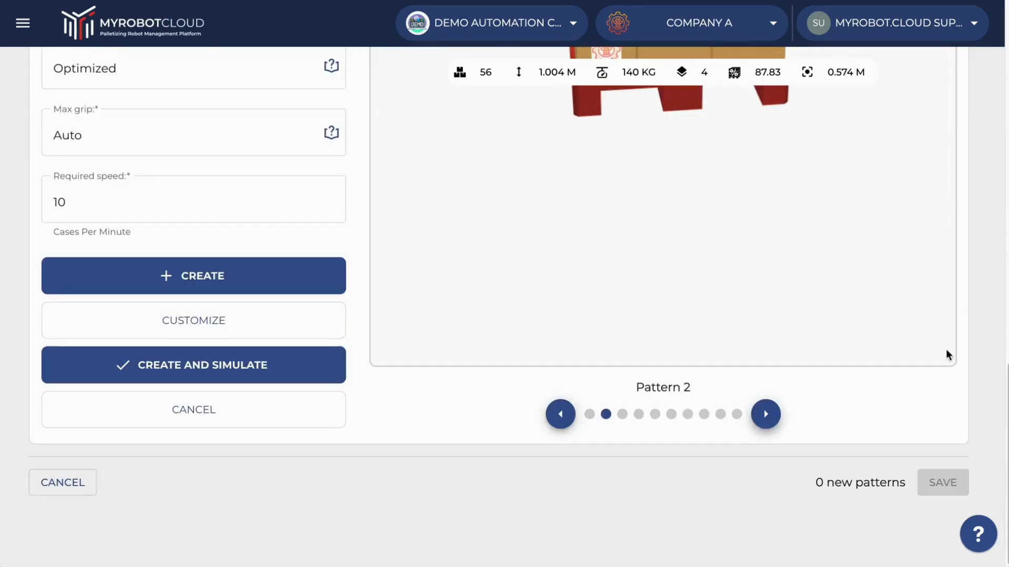
click(765, 414)
scroll(994, 210, up, 3)
scroll(990, 194, up, 8)
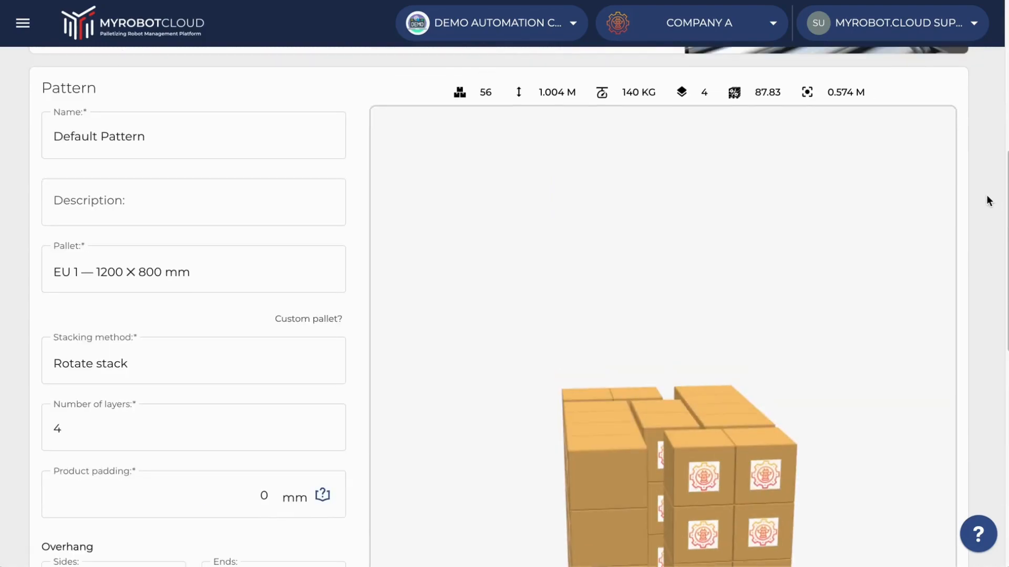
scroll(988, 196, down, 1)
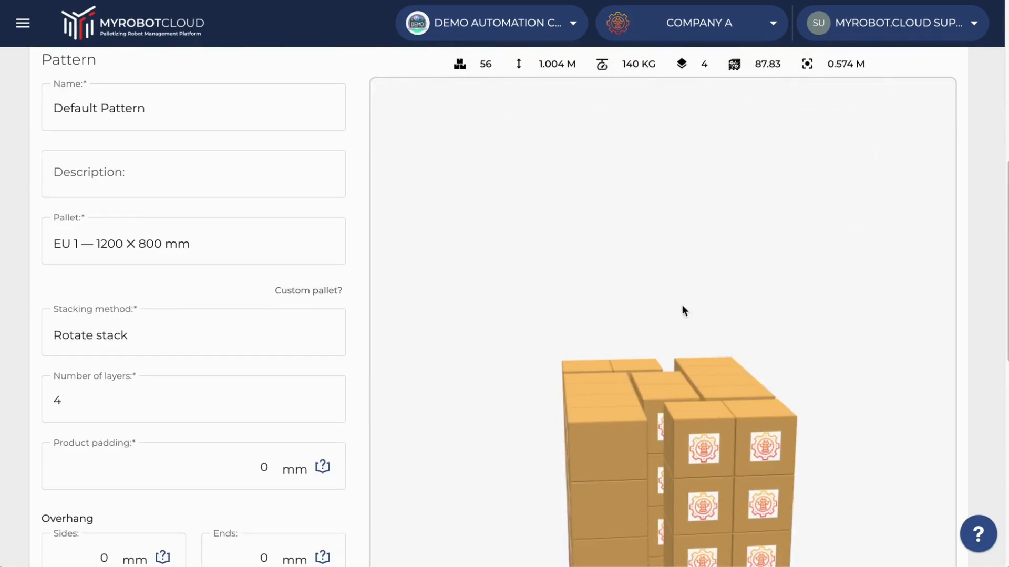
drag(647, 360, 518, 404)
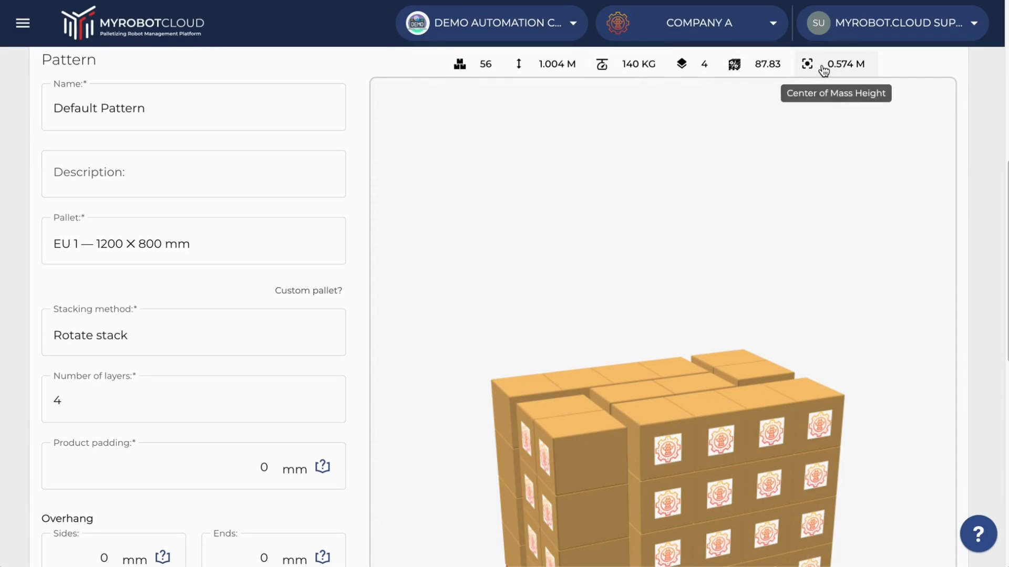
Name the pattern "Pattern 01" and enter "Product 1" as its description.
click(220, 118)
key(ctrl+a)
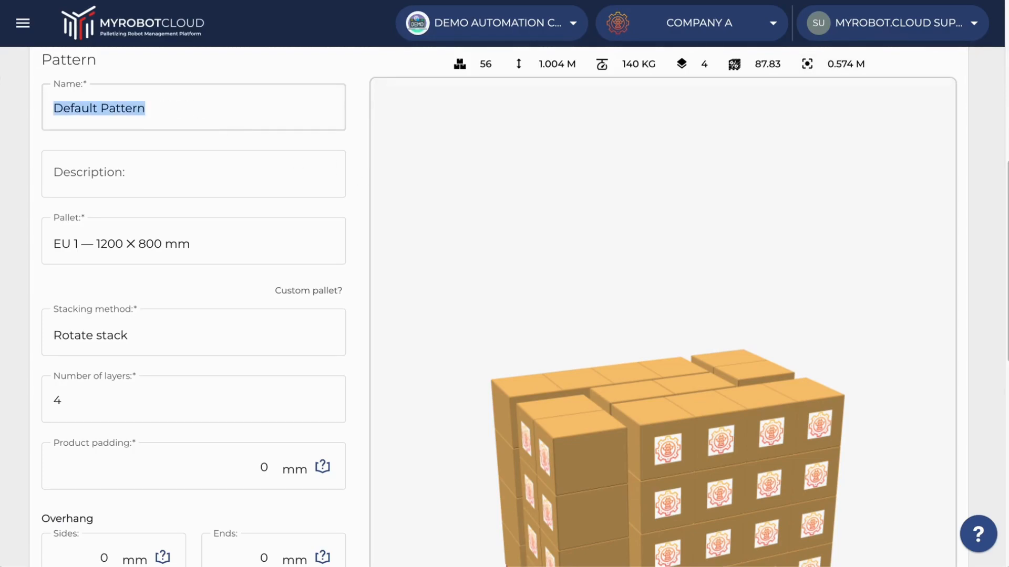
text(Pattern 01)
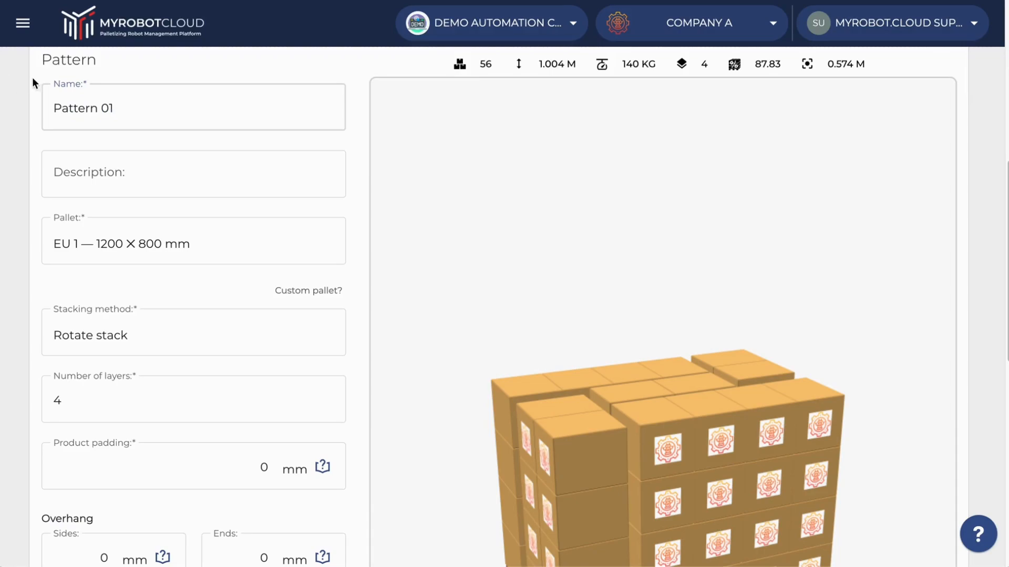
click(103, 192)
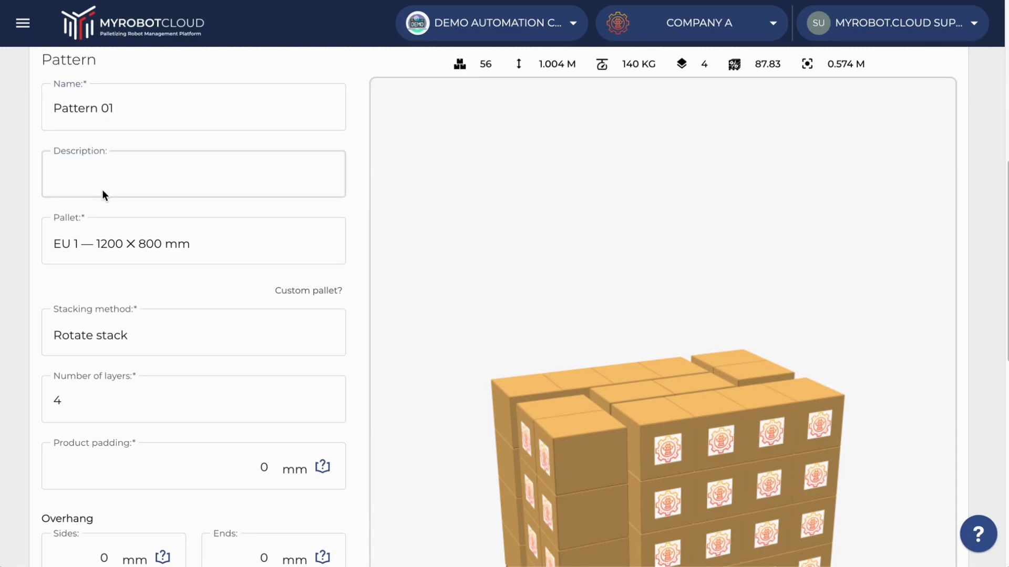
text(Product 1)
Choose the EU 1 — 1200 × 800 mm pallet and the Rotate stack stacking method.
click(186, 236)
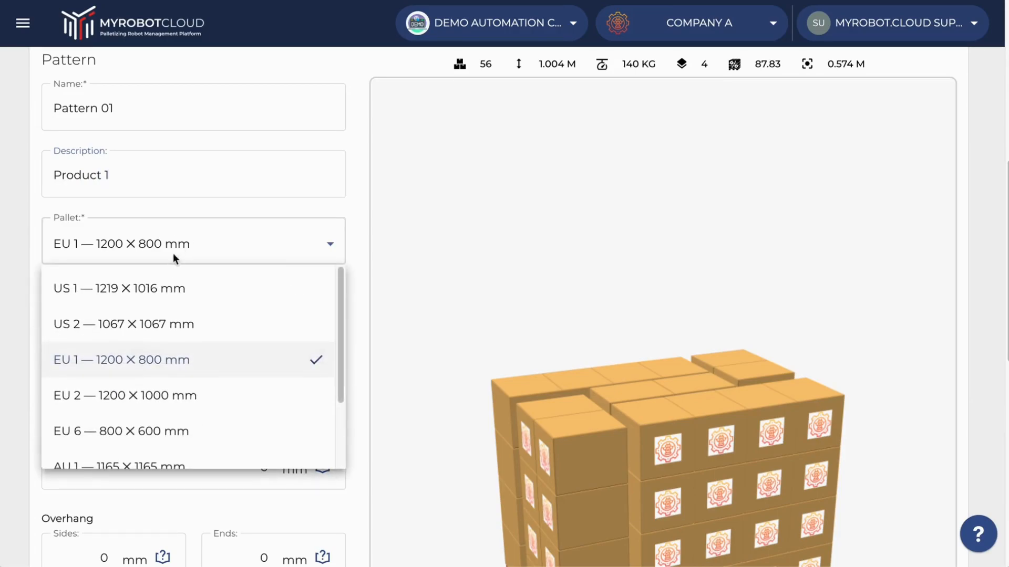
click(190, 377)
scroll(37, 311, down, 1)
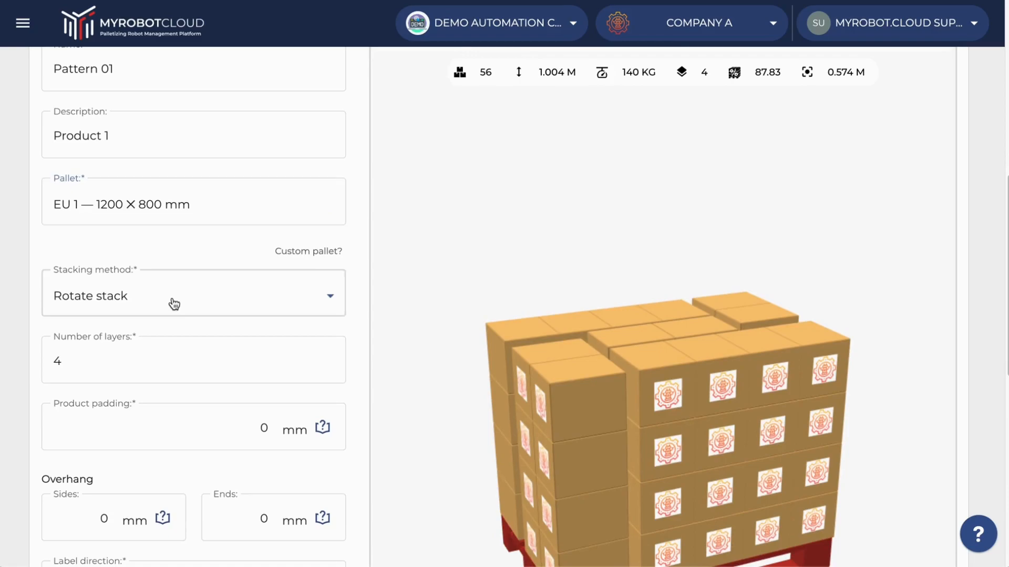
click(174, 304)
scroll(223, 392, down, 1)
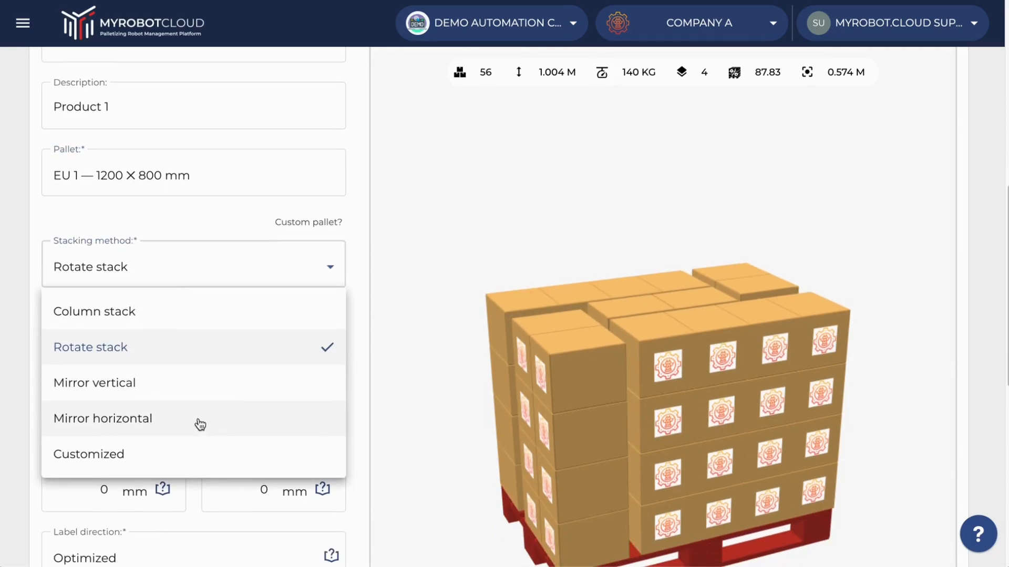
click(131, 335)
Set the pattern's number of layers to 7.
click(129, 334)
click(326, 326)
click(327, 327)
click(327, 327)
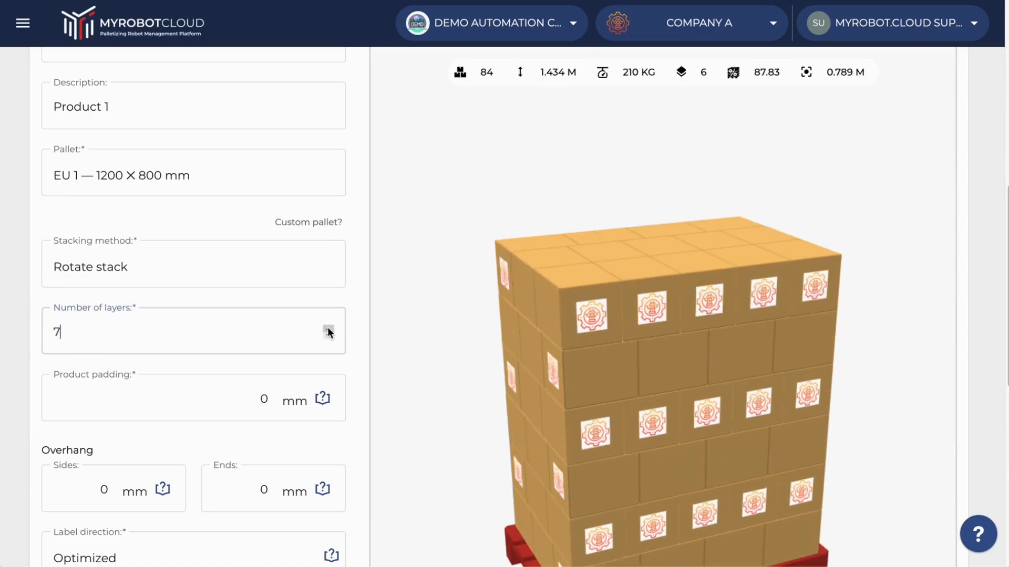
scroll(95, 410, down, 1)
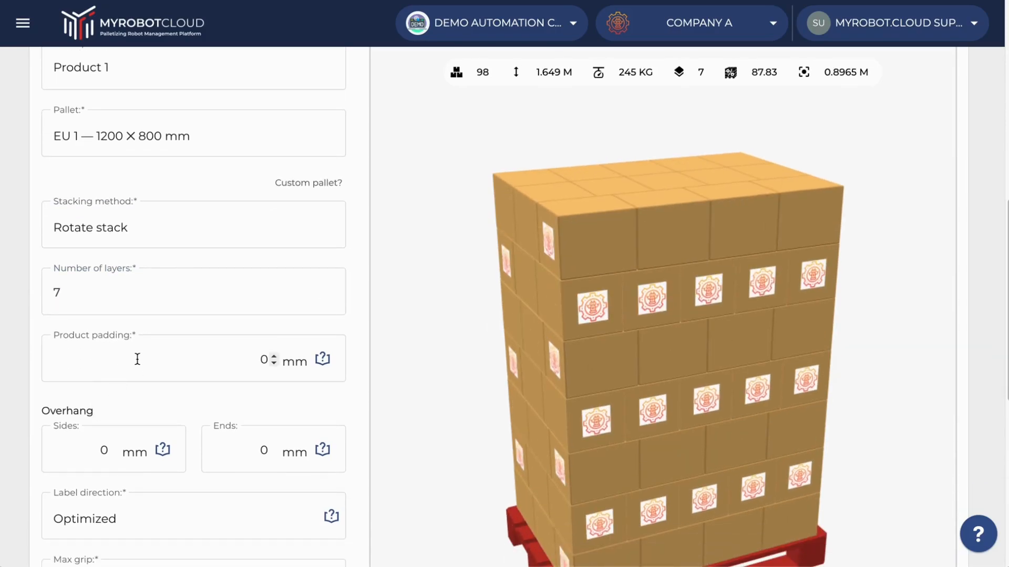
scroll(136, 465, down, 1)
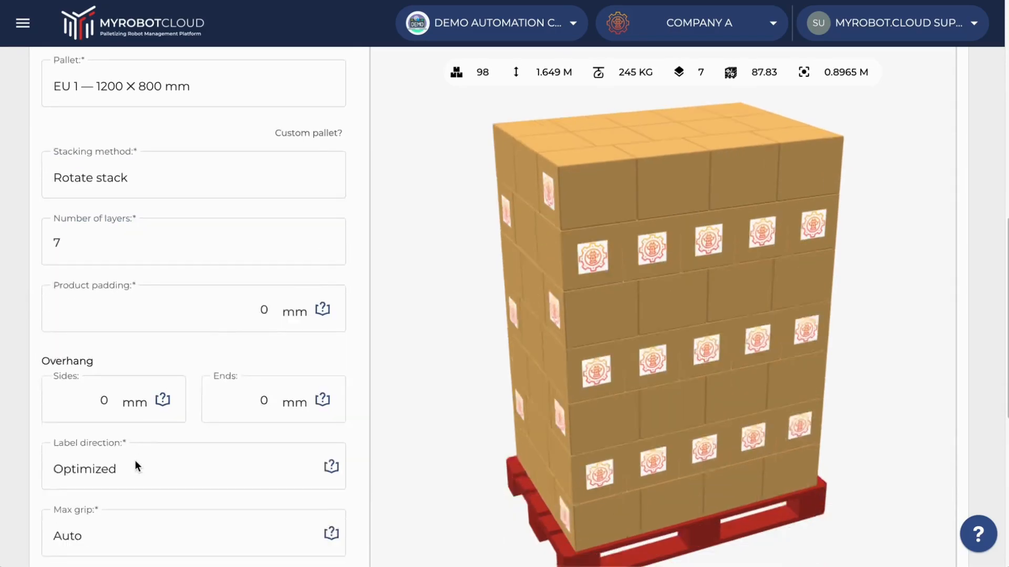
scroll(134, 460, down, 3)
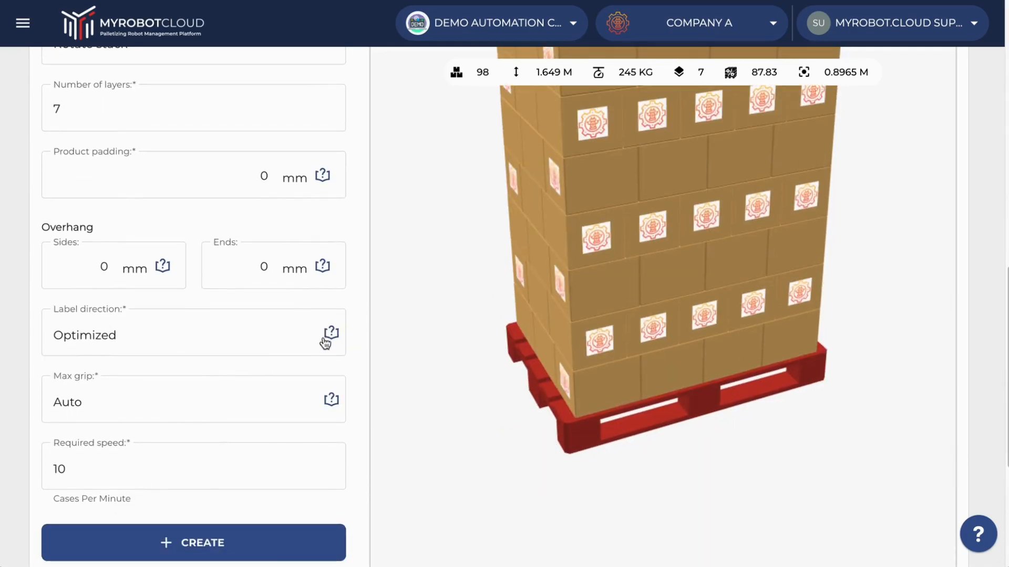
Try the Outwards label direction, check the labels on the stack, and restore the Optimized setting.
click(265, 342)
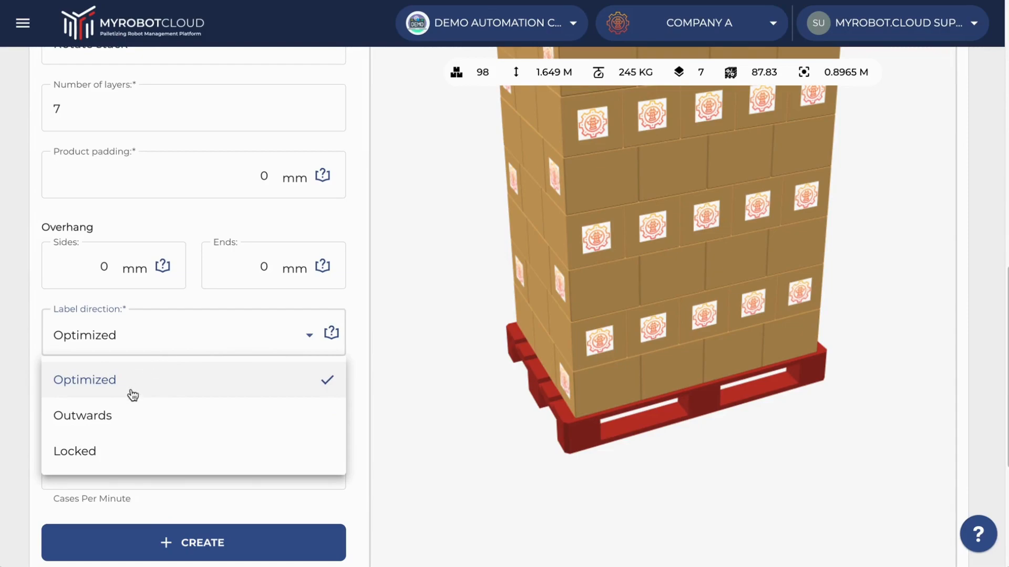
click(138, 430)
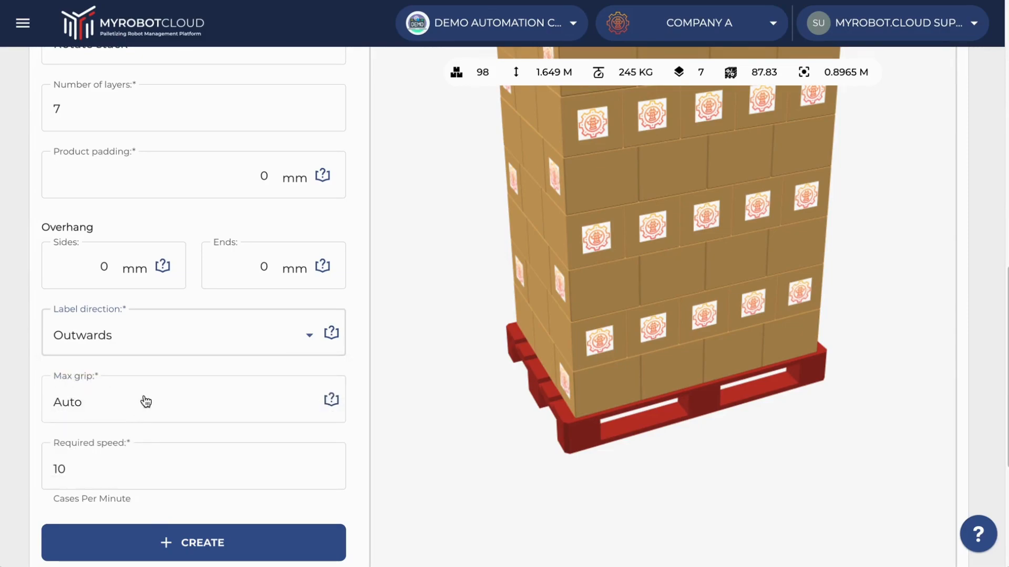
drag(759, 167, 554, 158)
click(143, 341)
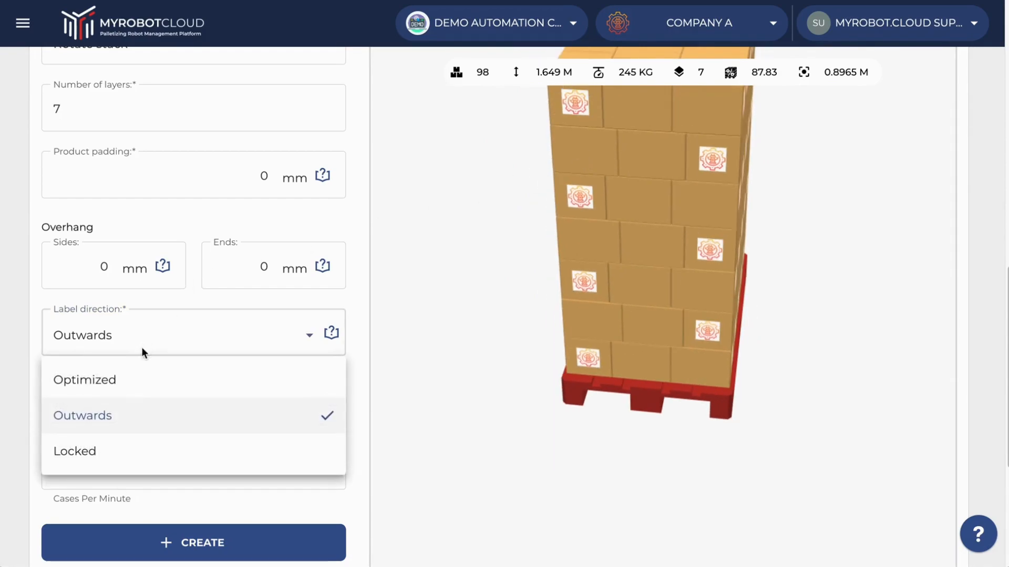
click(129, 383)
scroll(361, 219, up, 2)
scroll(346, 286, down, 2)
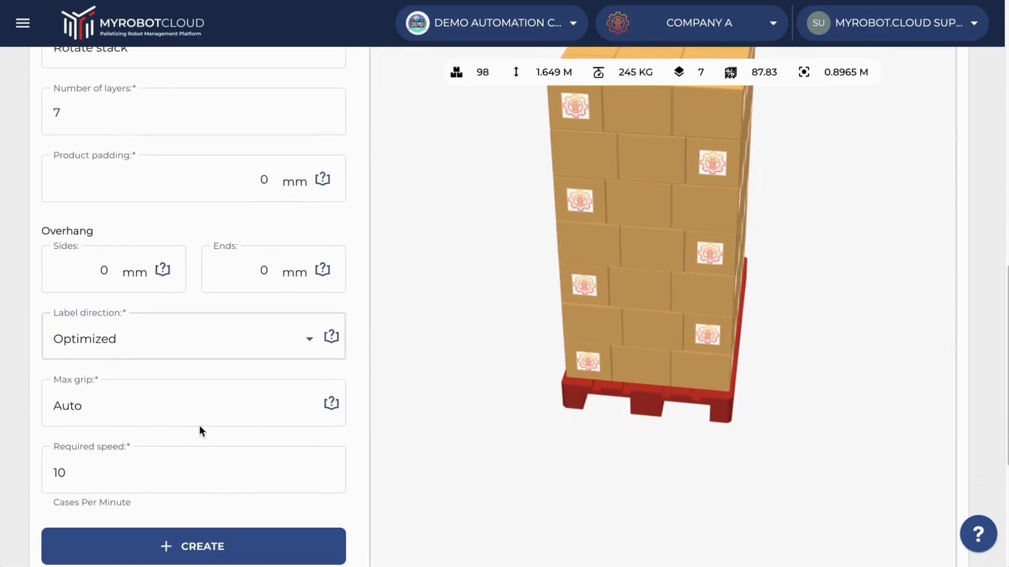
Try a max grip of 4 and return the setting to Auto.
click(200, 414)
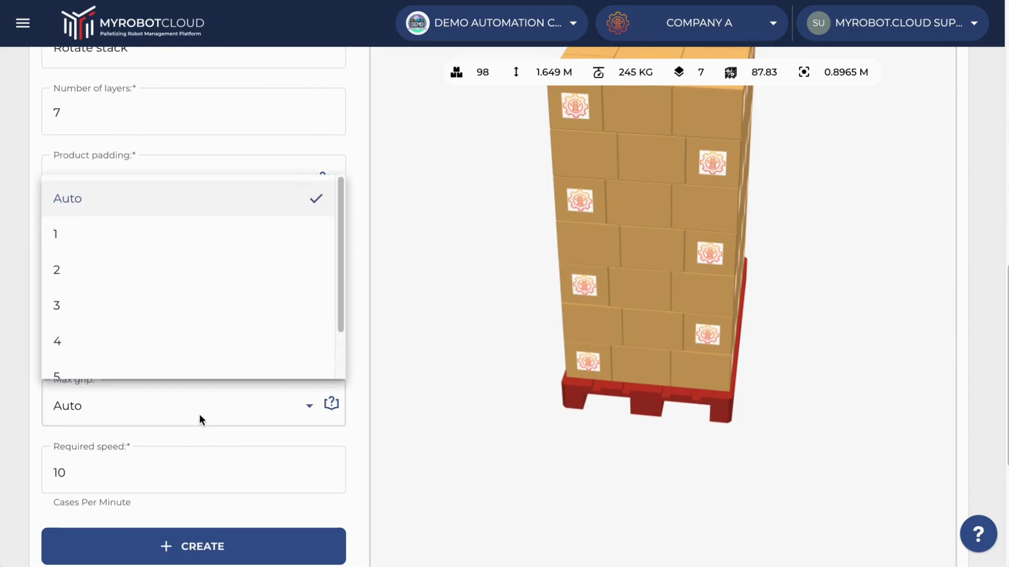
scroll(202, 331, down, 1)
scroll(200, 326, up, 1)
click(198, 330)
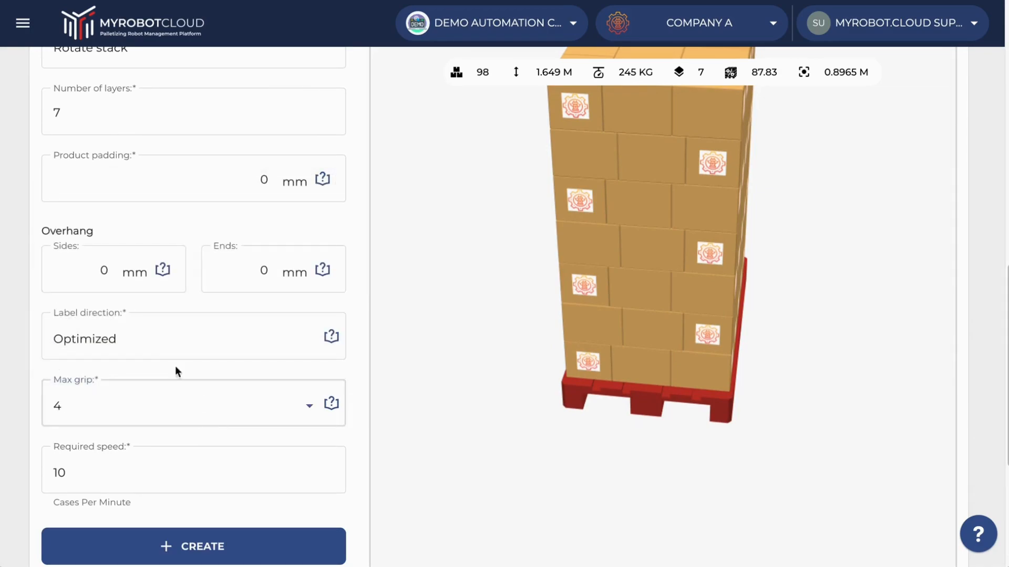
click(131, 413)
scroll(142, 279, up, 1)
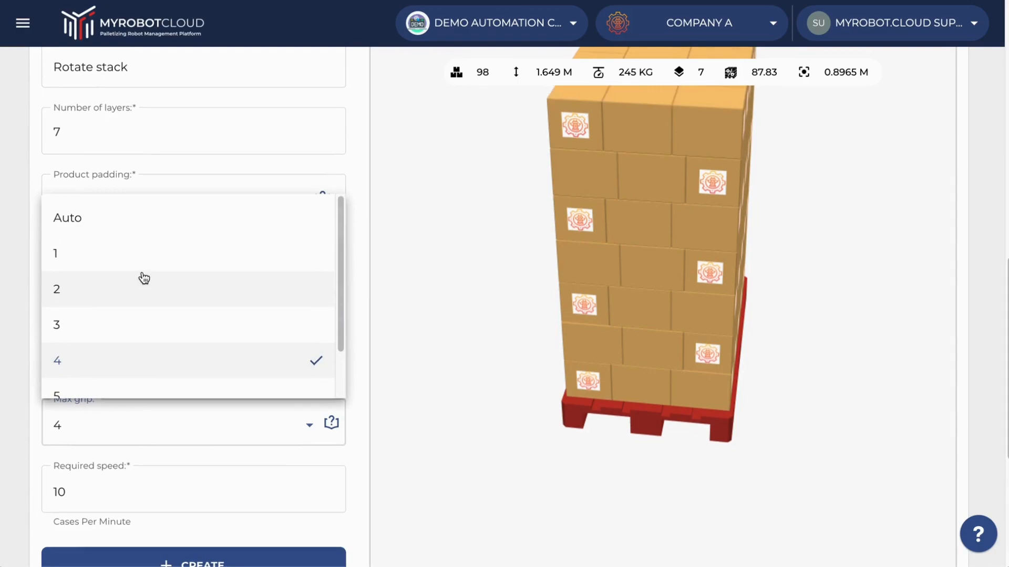
click(128, 220)
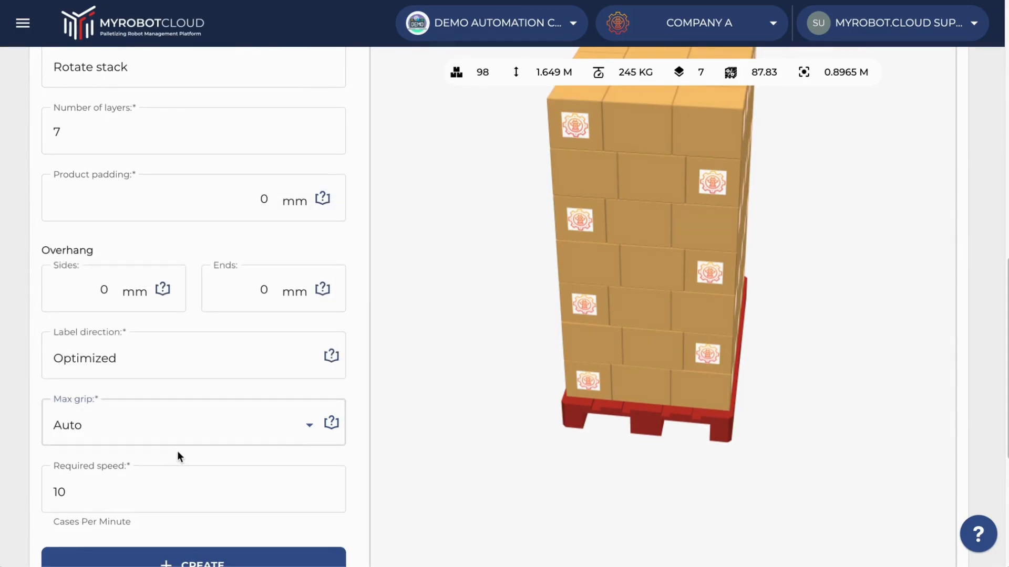
Set the required speed to 8 cases per minute.
scroll(178, 451, down, 1)
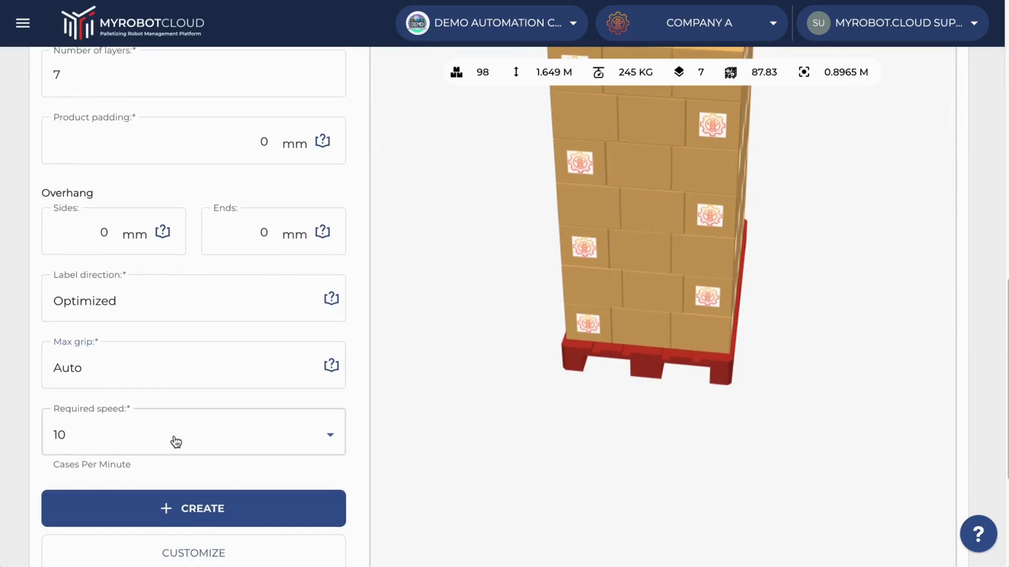
click(176, 441)
scroll(175, 325, up, 2)
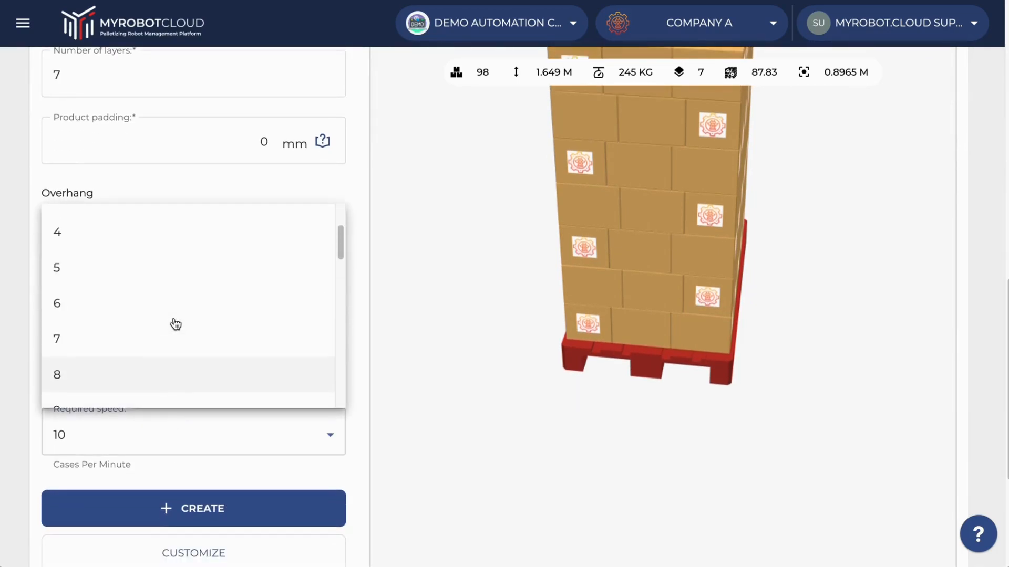
scroll(176, 324, down, 2)
click(172, 305)
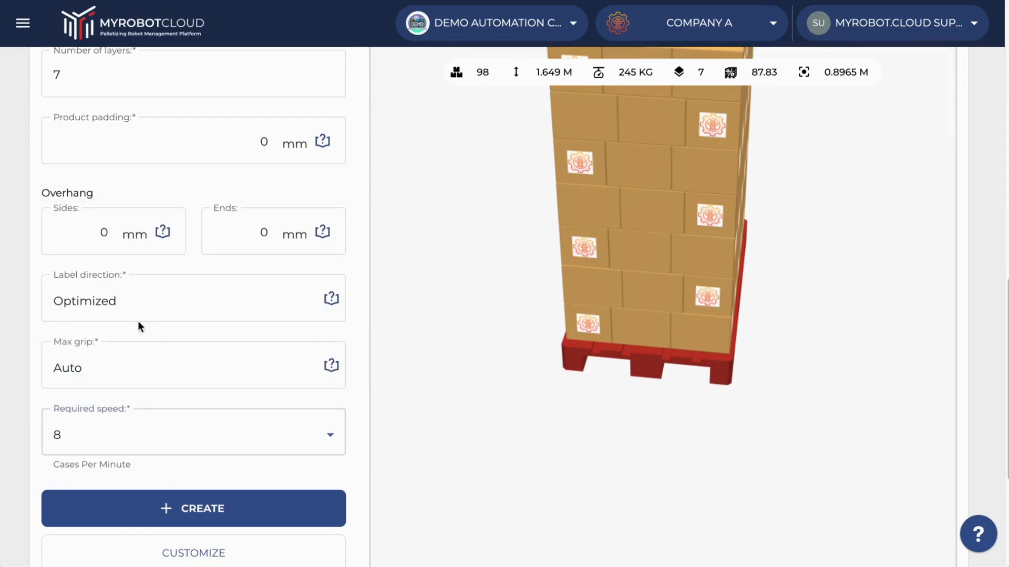
scroll(20, 427, down, 1)
scroll(20, 427, down, 1)
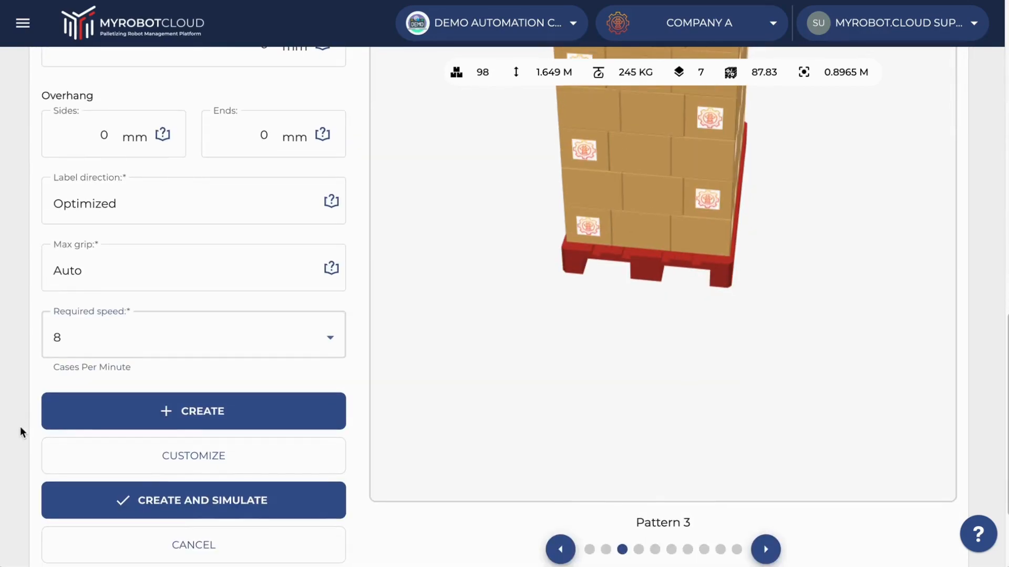
Inspect the pattern's layer arrangement in the customization editor and return to the pattern settings.
click(136, 456)
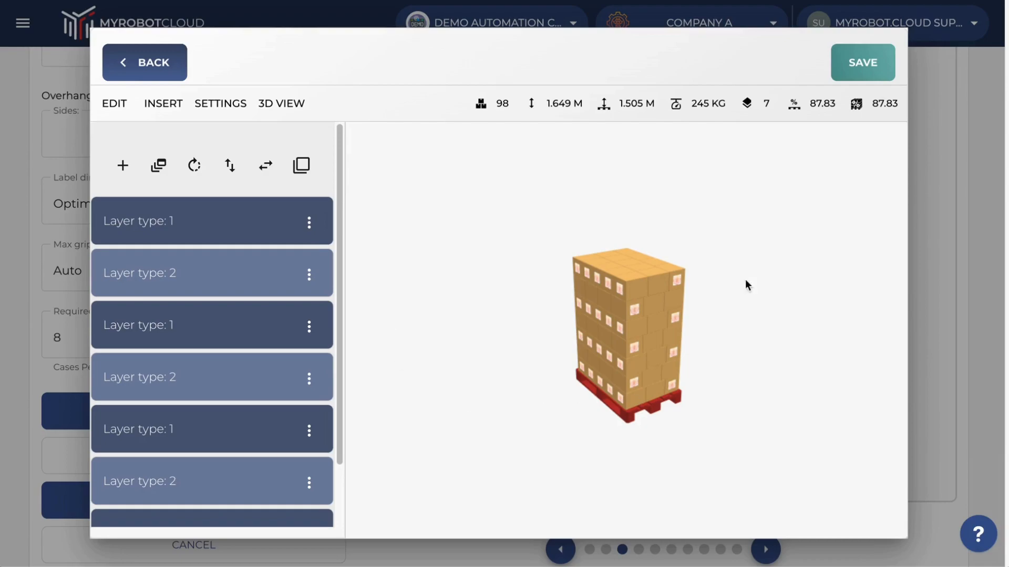
click(104, 68)
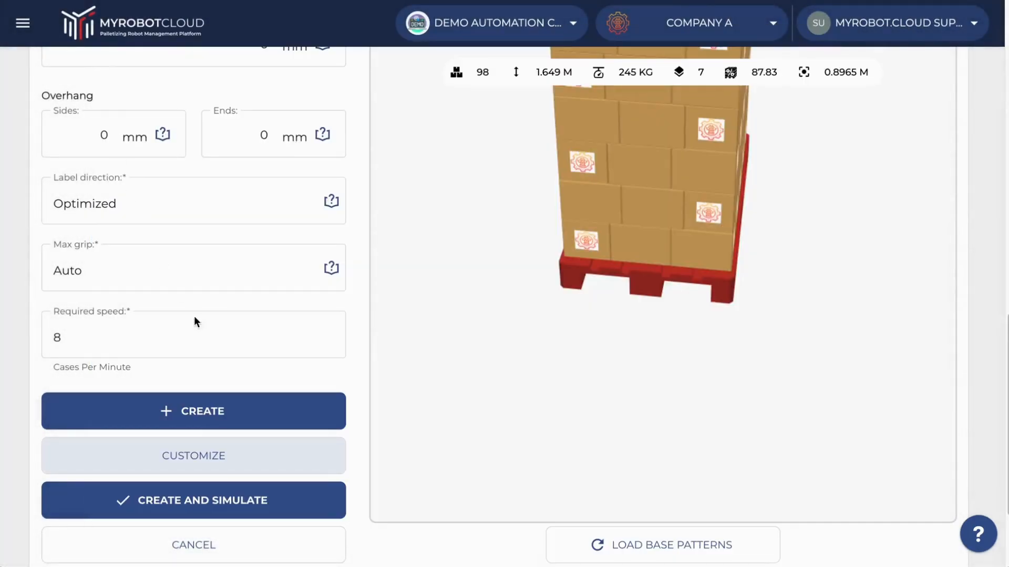
Create the pattern from the configured settings and save Pattern 01 to the product.
scroll(277, 503, down, 1)
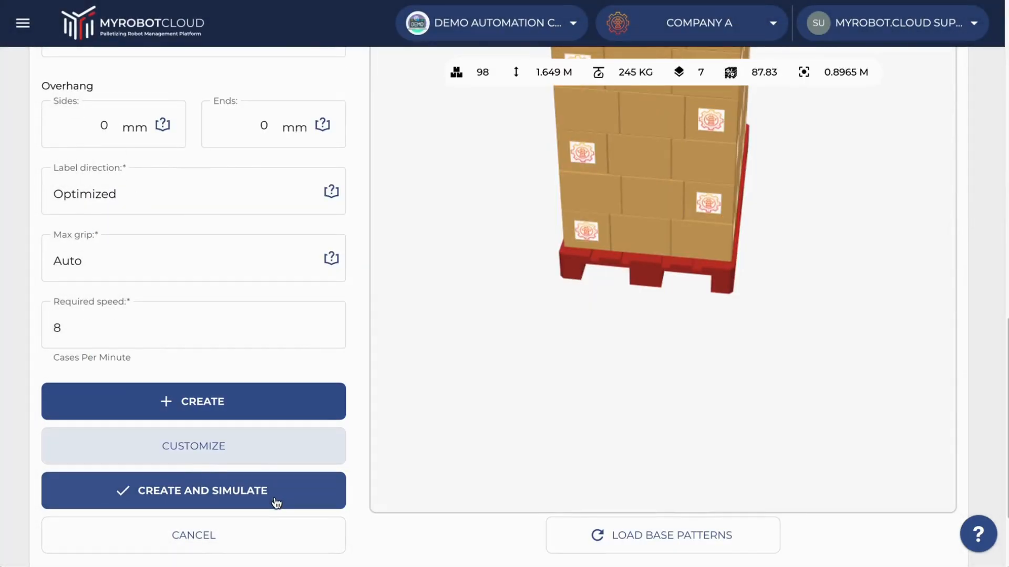
click(211, 400)
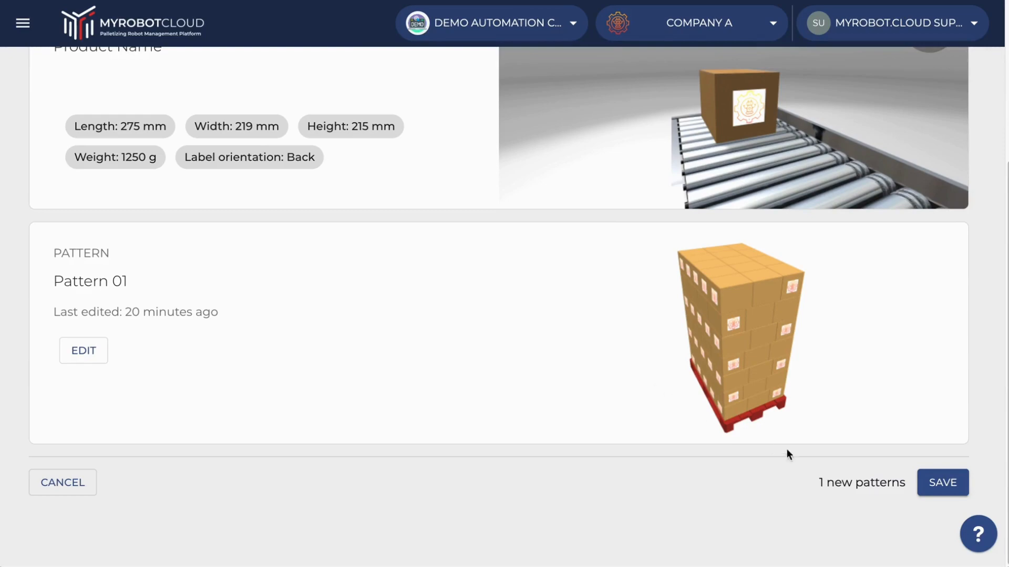
click(942, 475)
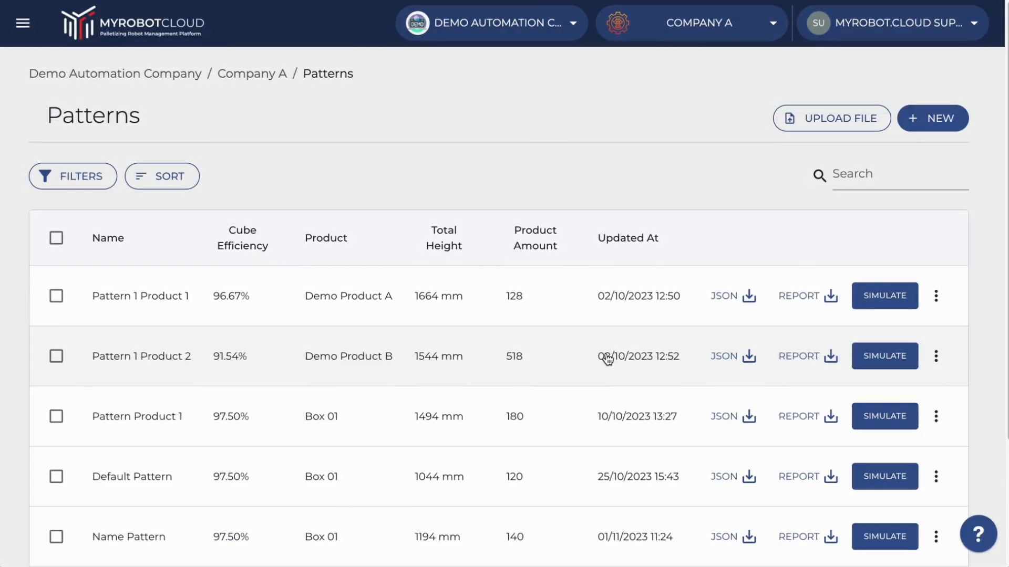
Look over the saved patterns list and return to the Company A dashboard.
scroll(607, 358, down, 1)
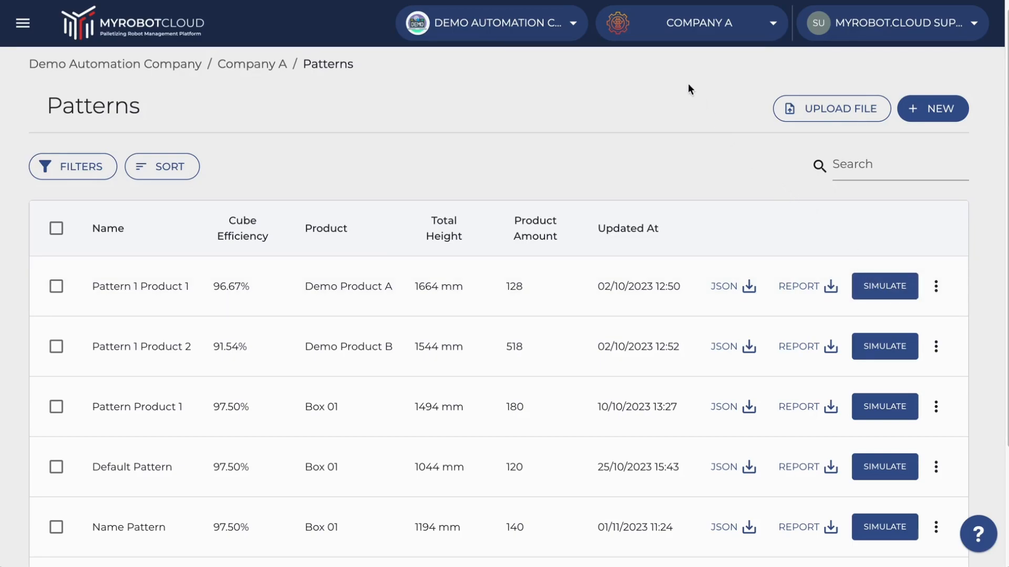
click(661, 35)
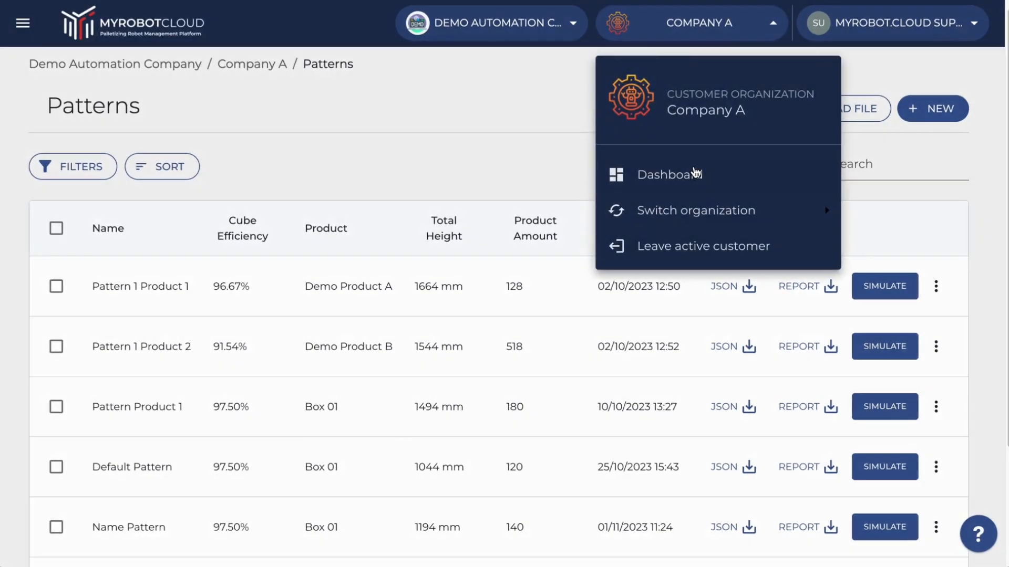
click(694, 174)
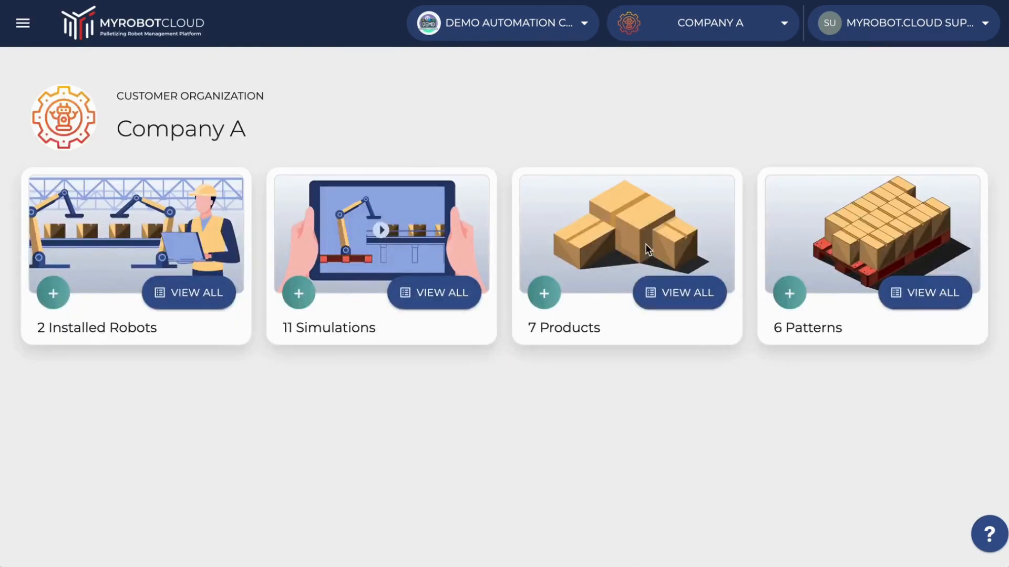